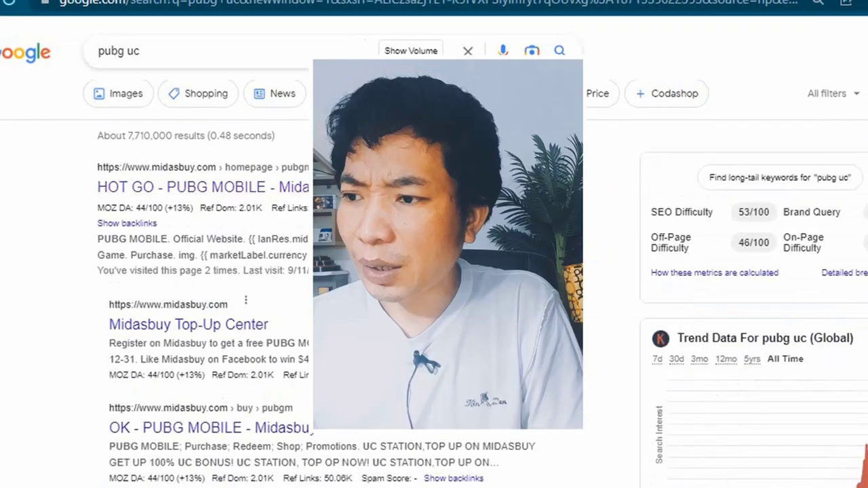
Open Midasbuy from the search results and go to the PUBG MOBILE purchase page
{"action": "left_click", "coordinate": [274, 195]}
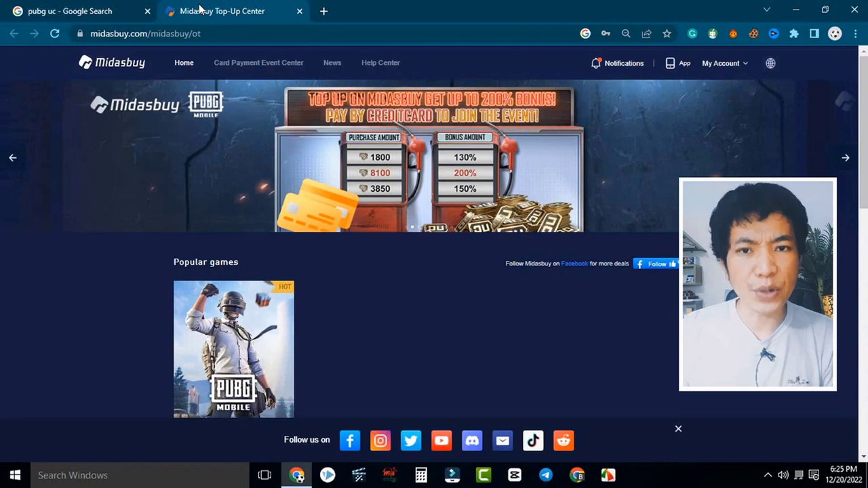
{"action": "scroll", "coordinate": [342, 142], "scroll_direction": "down", "scroll_amount": 3}
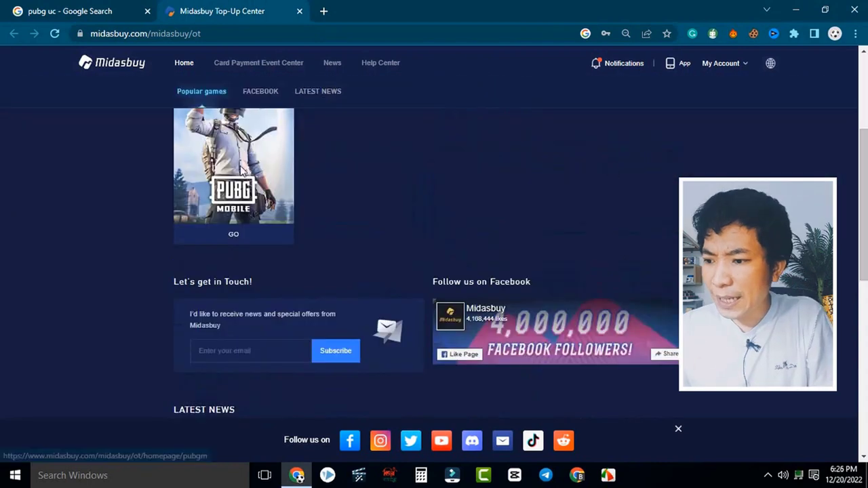
{"action": "left_click", "coordinate": [244, 172]}
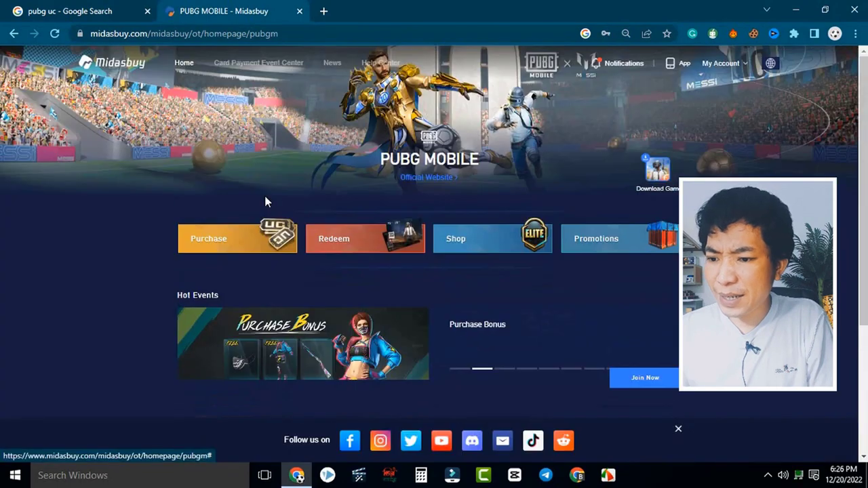
{"action": "left_click", "coordinate": [235, 241]}
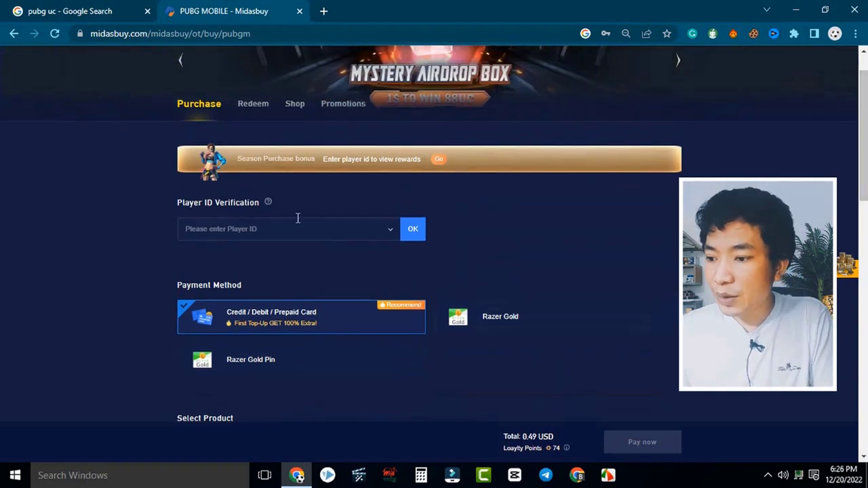
{"action": "scroll", "coordinate": [434, 272], "scroll_direction": "down", "scroll_amount": 3}
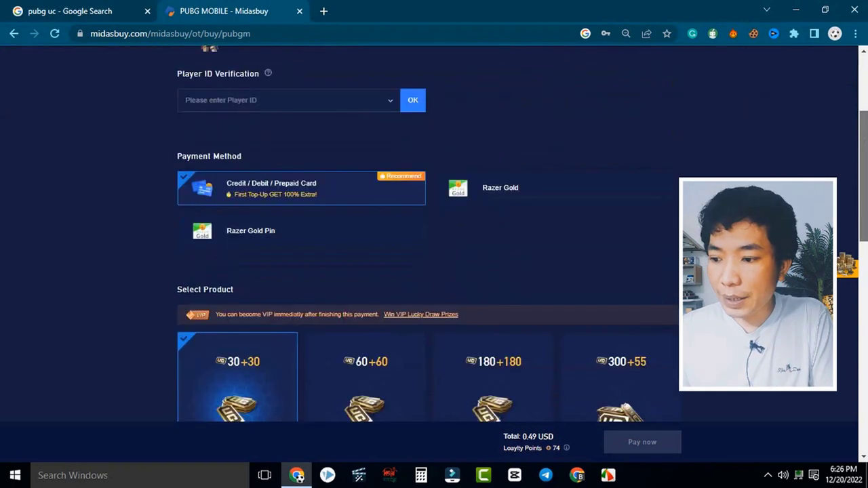
{"action": "scroll", "coordinate": [363, 203], "scroll_direction": "down", "scroll_amount": 3}
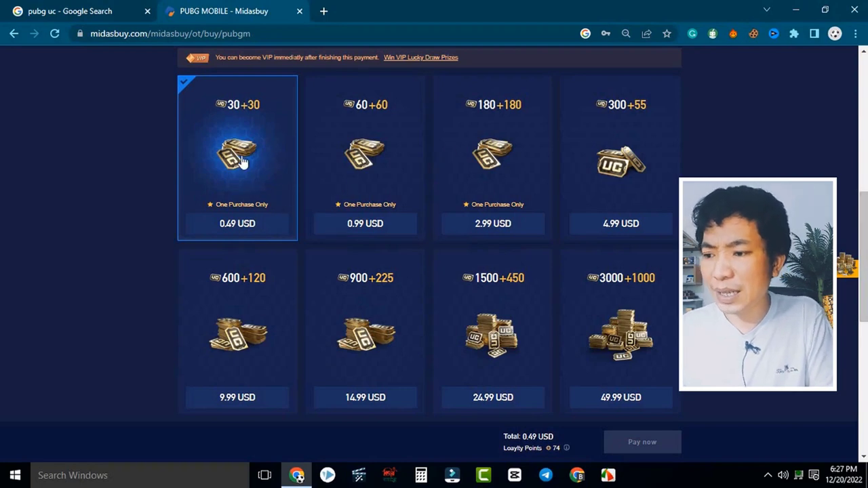
{"action": "left_click_drag", "start_coordinate": [864, 211], "coordinate": [864, 134]}
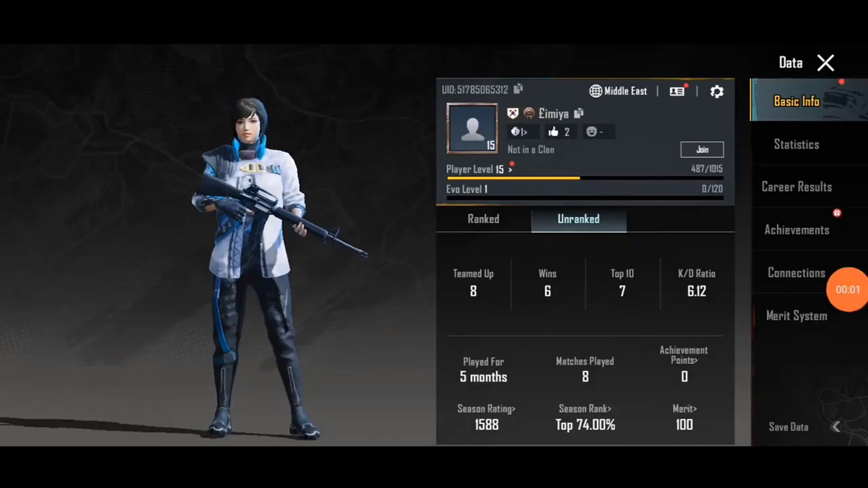
Copy the player's UID from the PUBG Mobile profile's Basic Info panel
{"action": "left_click", "coordinate": [826, 63]}
{"action": "left_click_drag", "start_coordinate": [737, 302], "coordinate": [53, 231]}
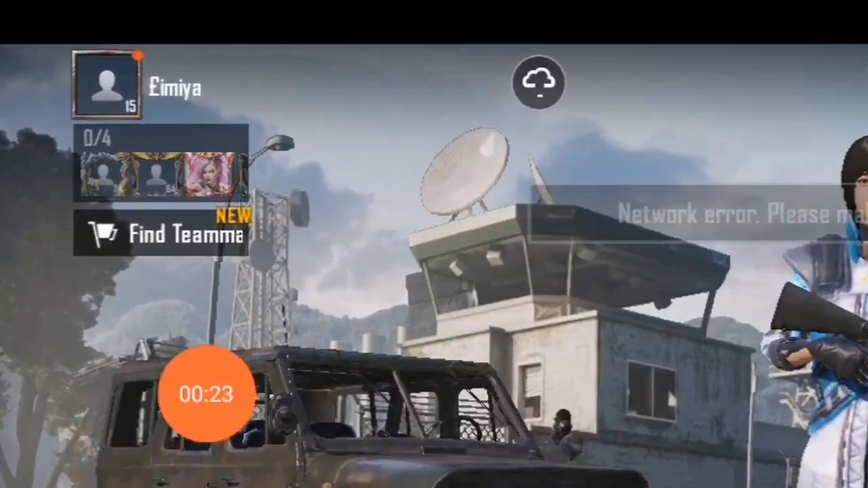
{"action": "left_click_drag", "start_coordinate": [206, 394], "coordinate": [144, 93]}
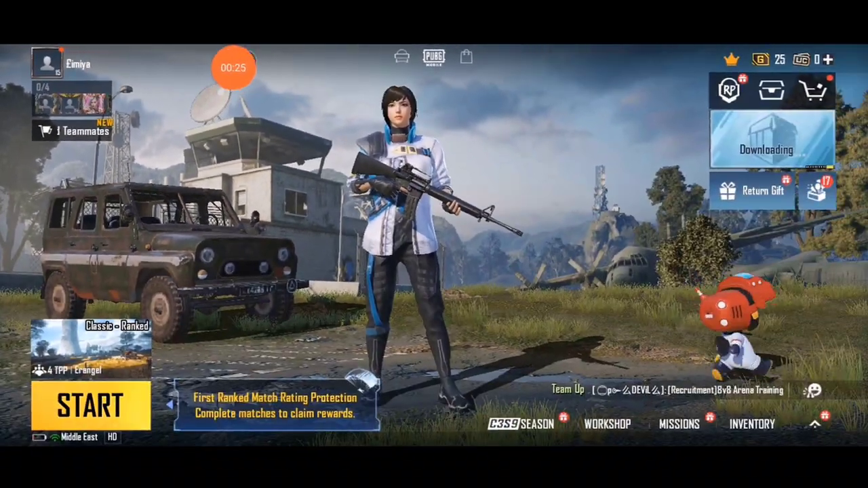
{"action": "left_click", "coordinate": [95, 81]}
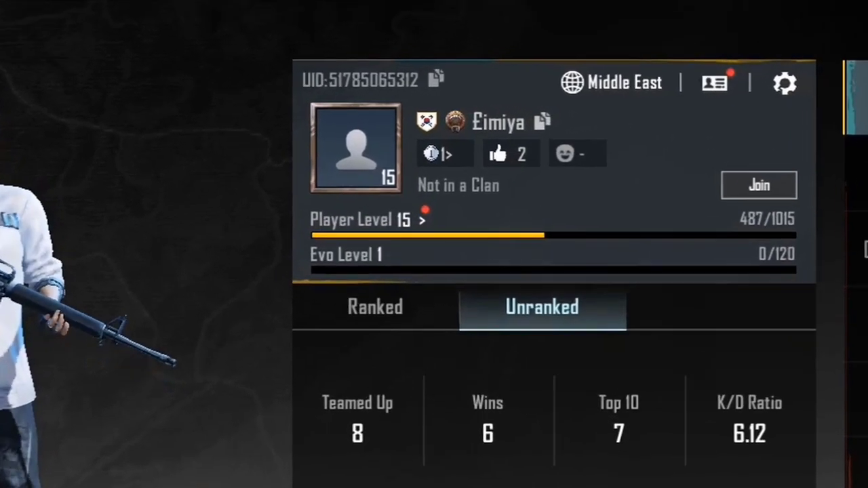
{"action": "left_click_drag", "start_coordinate": [91, 254], "coordinate": [823, 118]}
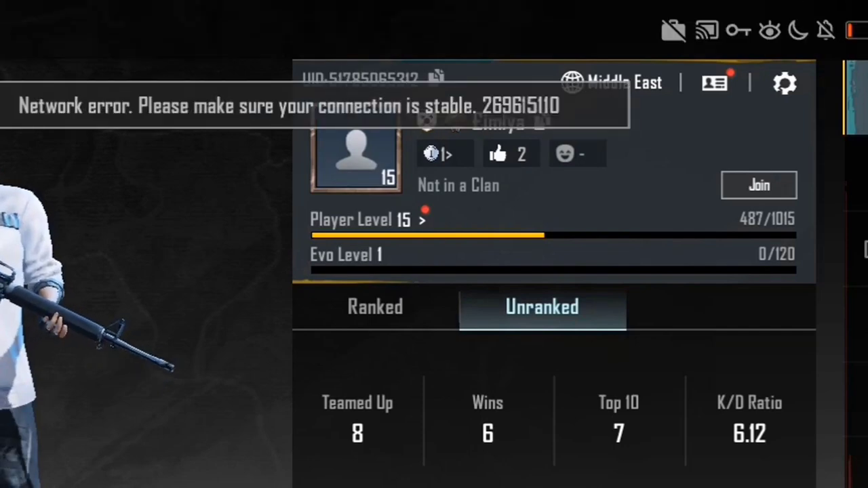
{"action": "left_click_drag", "start_coordinate": [855, 114], "coordinate": [852, 92]}
{"action": "left_click", "coordinate": [436, 79]}
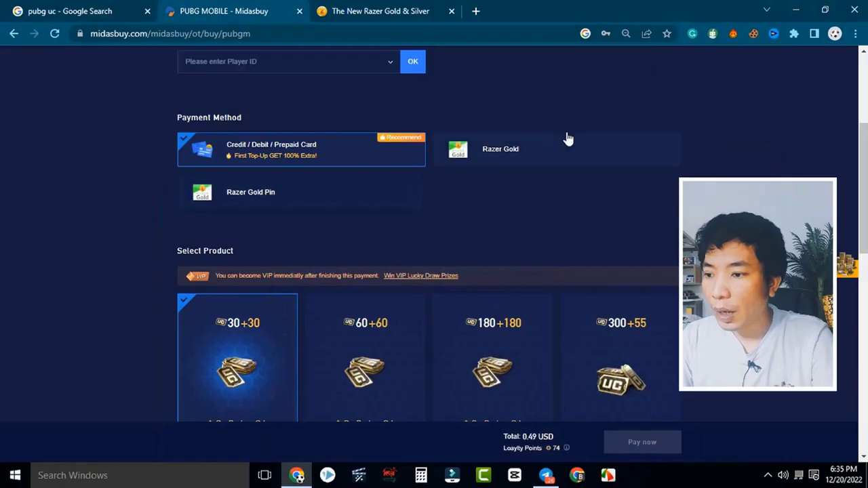
Paste the copied UID into Midasbuy's Player ID field and confirm it with OK
{"action": "scroll", "coordinate": [434, 271], "scroll_direction": "up", "scroll_amount": 1}
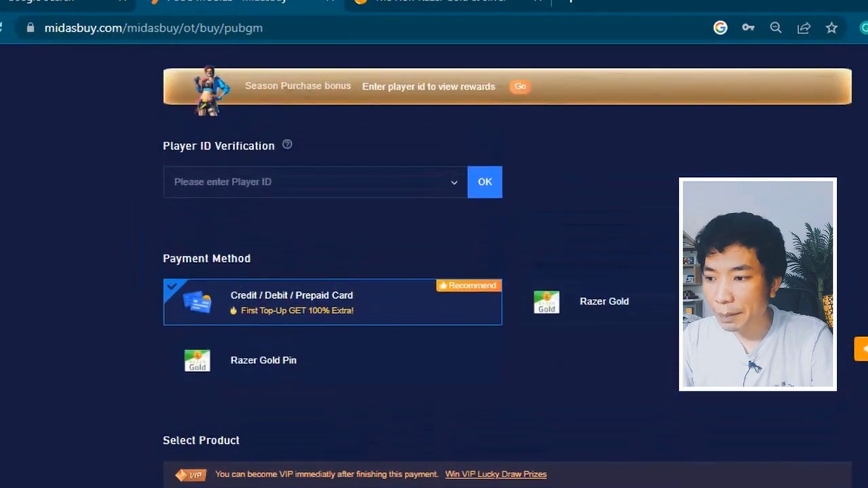
{"action": "left_click", "coordinate": [278, 181]}
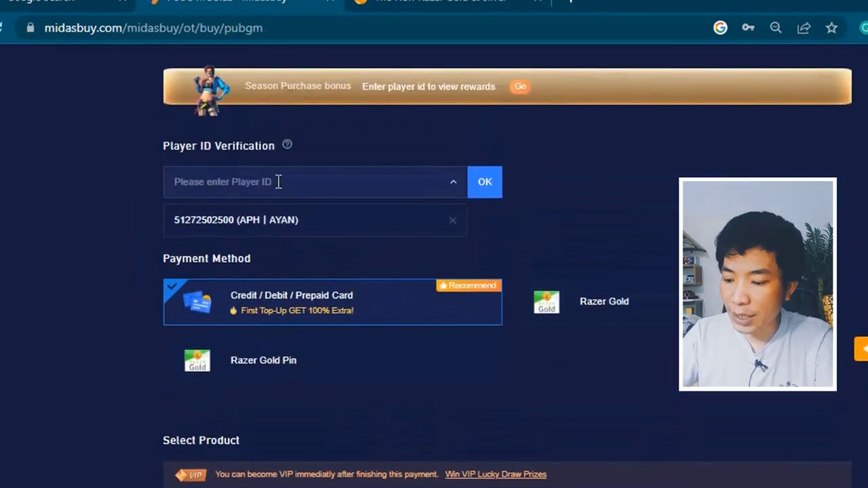
{"action": "key", "text": "ctrl+v"}
{"action": "left_click", "coordinate": [485, 192]}
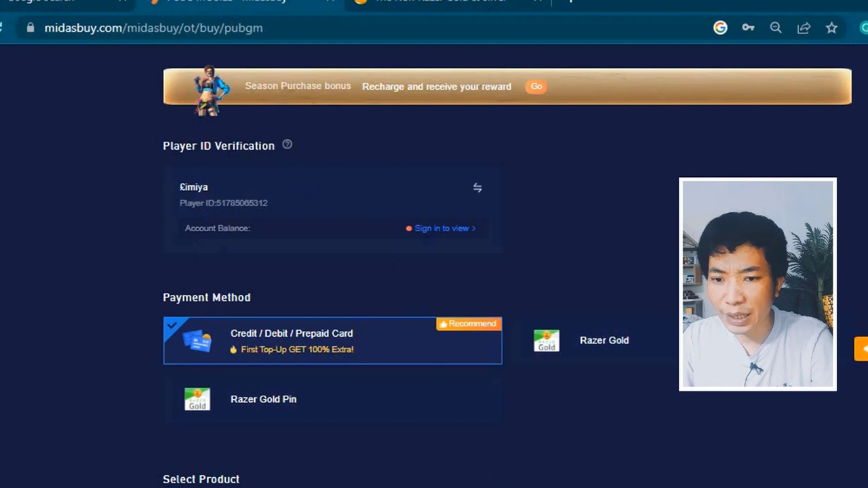
{"action": "scroll", "coordinate": [475, 271], "scroll_direction": "down", "scroll_amount": 3}
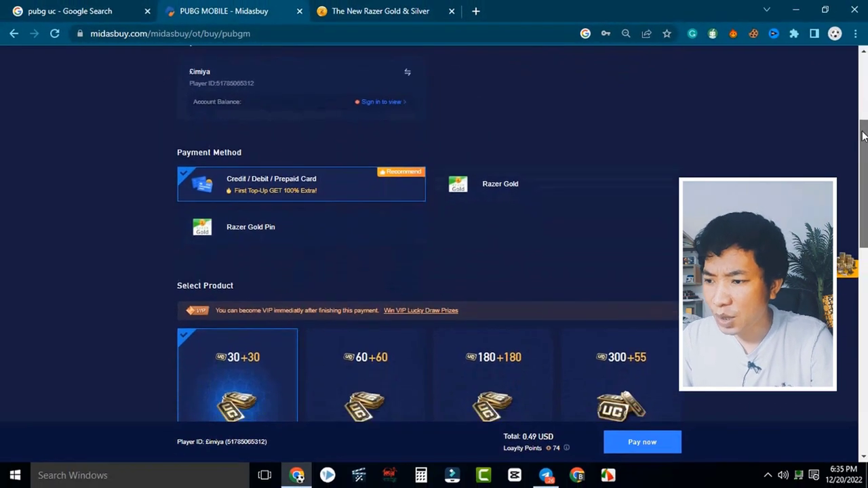
Select Razer Gold as the payment method for the 30+2 UC pack at 0.49 USD
{"action": "scroll", "coordinate": [863, 136], "scroll_direction": "down", "scroll_amount": 2}
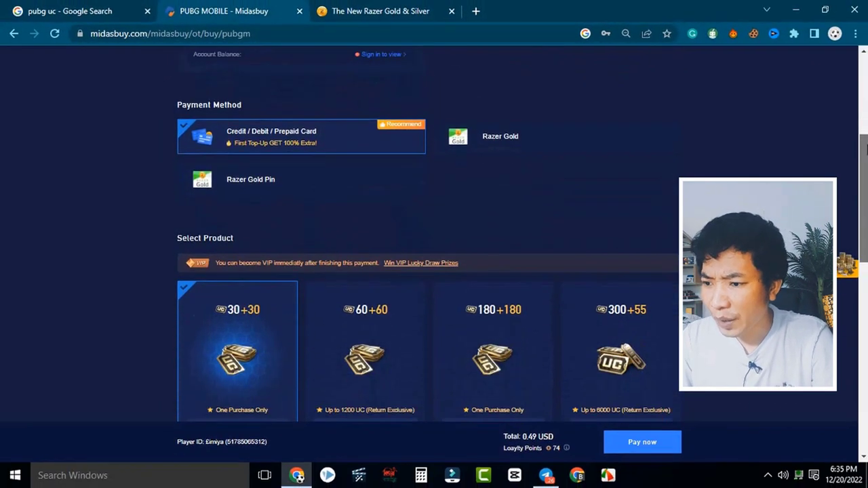
{"action": "left_click", "coordinate": [321, 134]}
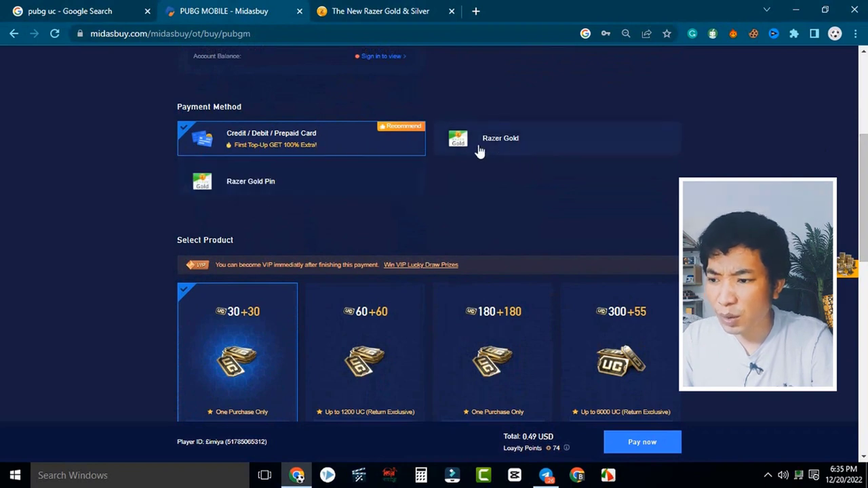
{"action": "left_click", "coordinate": [549, 154]}
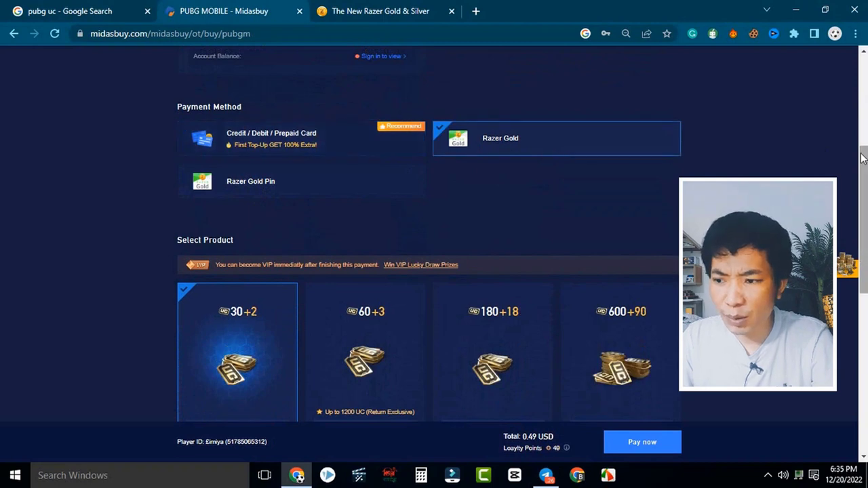
{"action": "scroll", "coordinate": [330, 120], "scroll_direction": "down", "scroll_amount": 1}
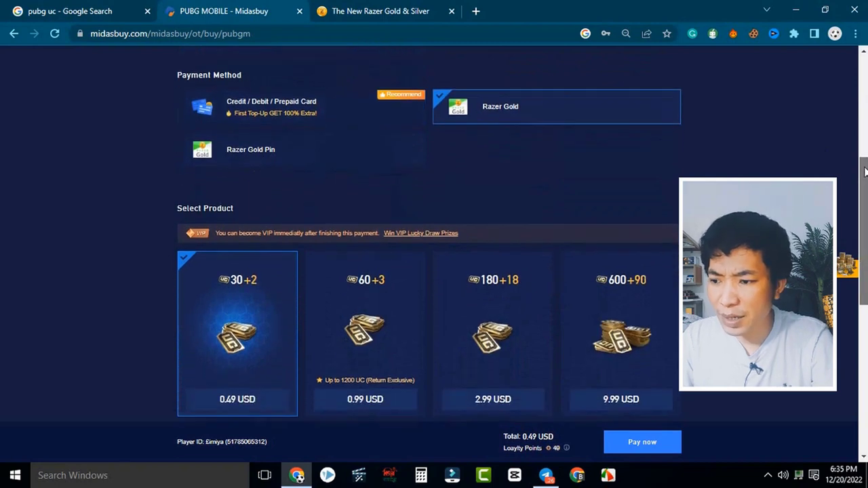
{"action": "left_click", "coordinate": [330, 120]}
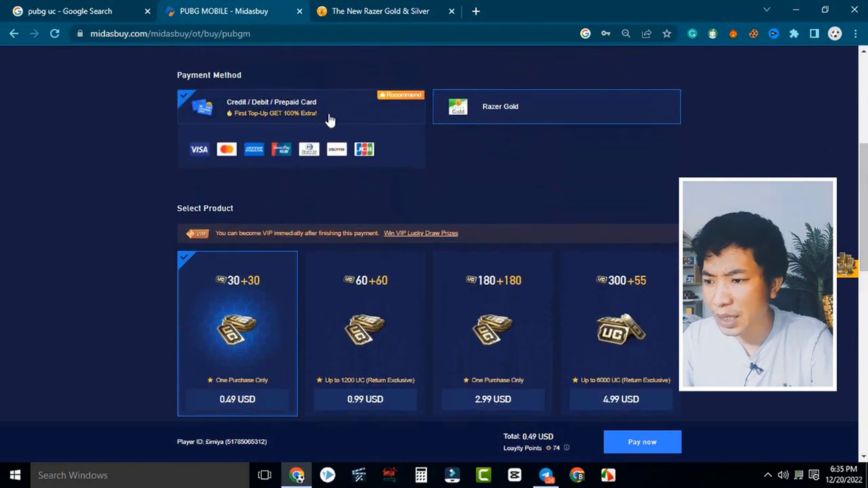
{"action": "left_click", "coordinate": [519, 118]}
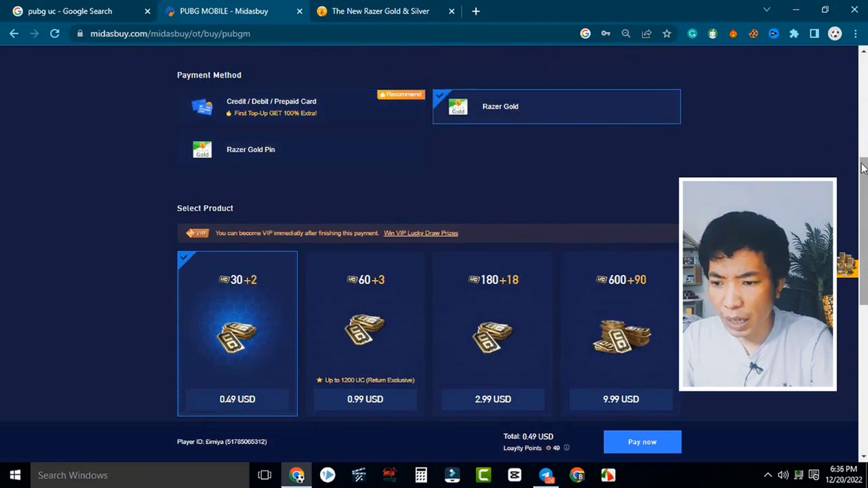
{"action": "scroll", "coordinate": [230, 221], "scroll_direction": "down", "scroll_amount": 2}
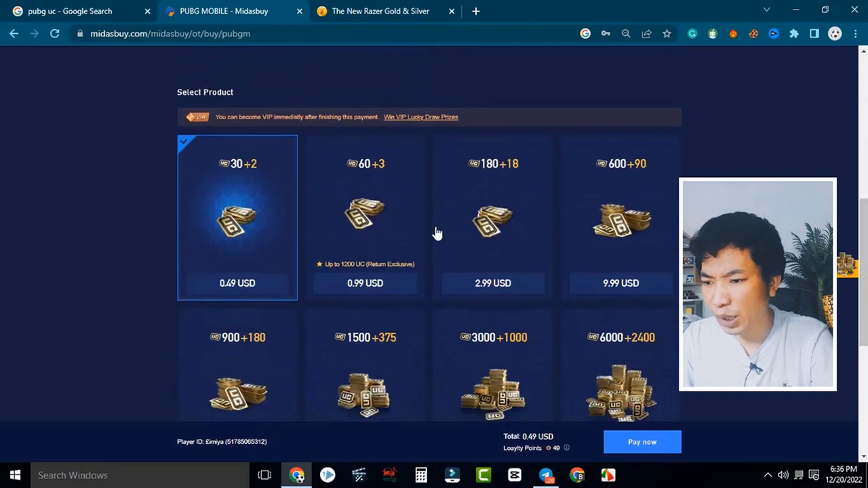
{"action": "scroll", "coordinate": [856, 257], "scroll_direction": "down", "scroll_amount": 3}
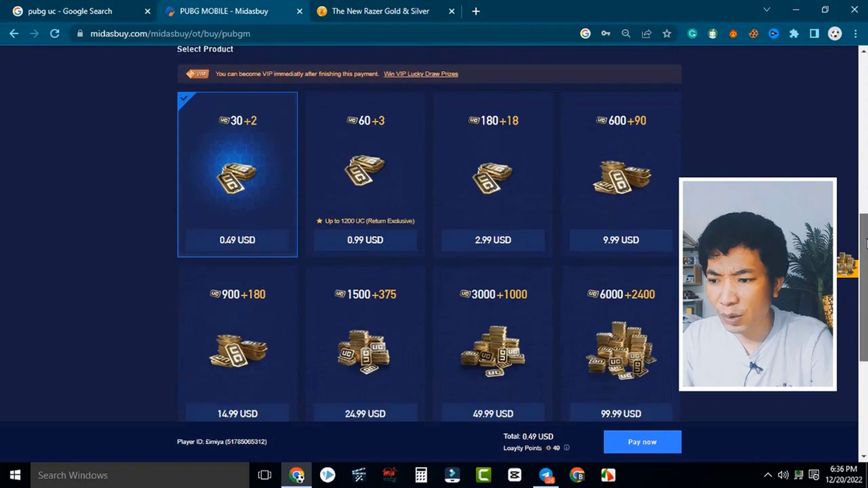
{"action": "scroll", "coordinate": [434, 271], "scroll_direction": "down", "scroll_amount": 2}
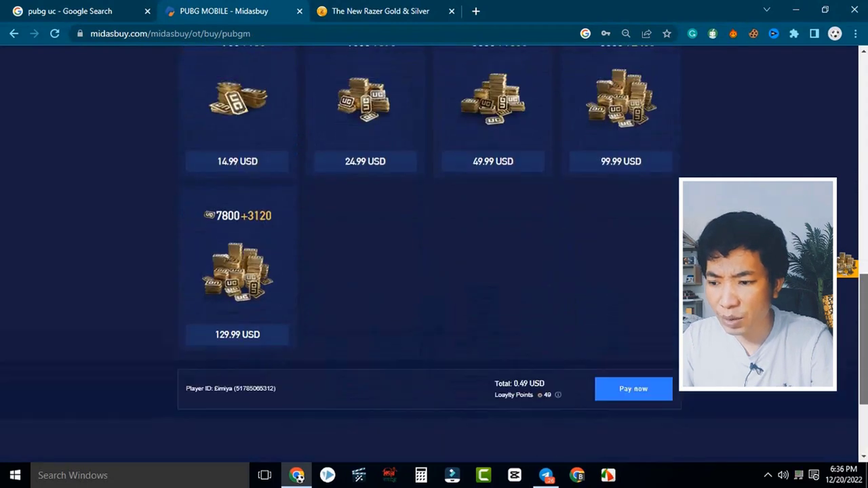
Start paying the 0.49 USD order and sign in with the saved Midasbuy credentials
{"action": "left_click", "coordinate": [649, 392]}
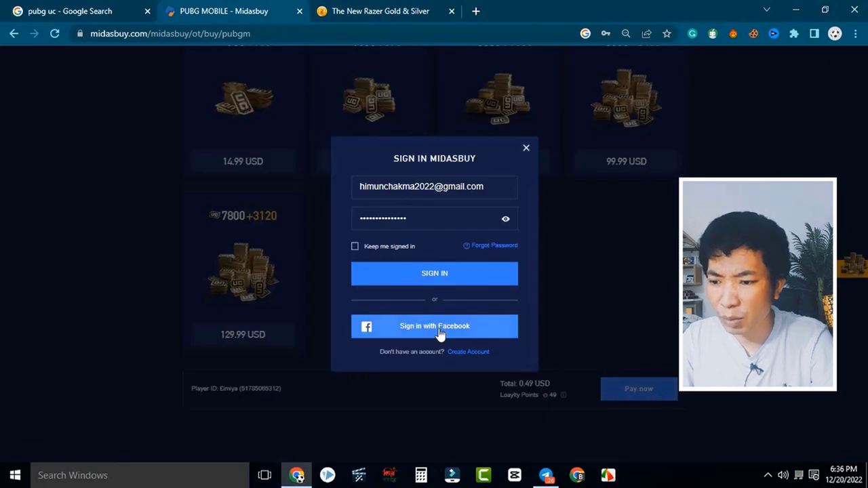
{"action": "left_click", "coordinate": [451, 278]}
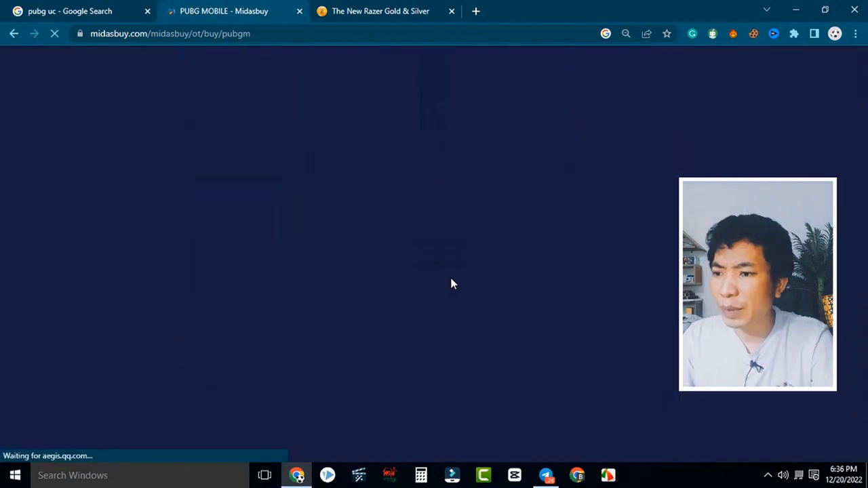
Open Razer Gold's Account Summary to check the 5.60 Gold balance
{"action": "left_click", "coordinate": [392, 10]}
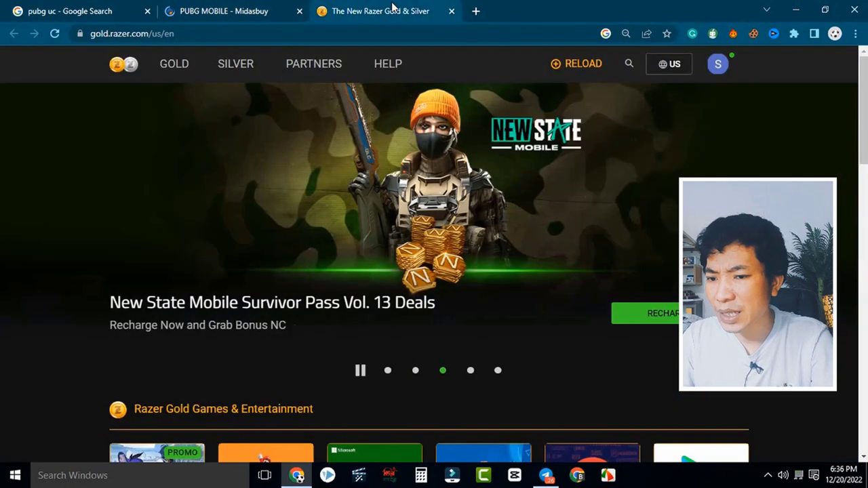
{"action": "left_click", "coordinate": [720, 65]}
{"action": "left_click", "coordinate": [619, 298]}
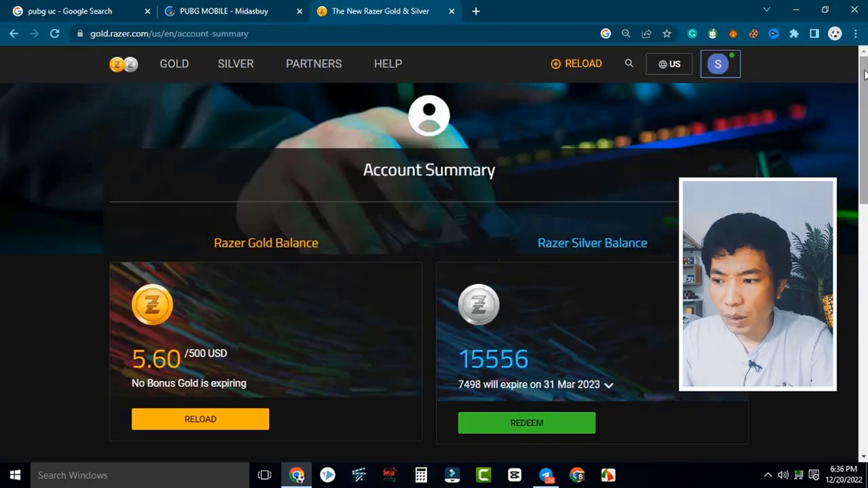
{"action": "scroll", "coordinate": [341, 245], "scroll_direction": "down", "scroll_amount": 2}
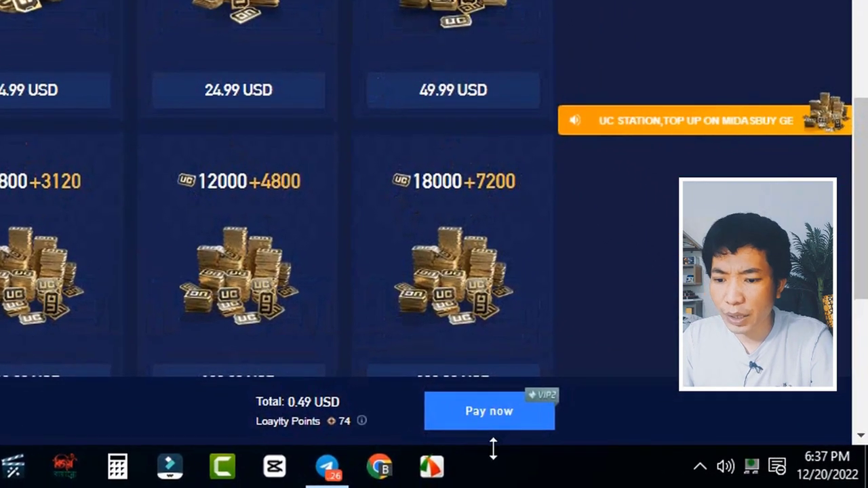
Submit the Midasbuy order and proceed to checkout on Razer Gold's 0.49 Gold order summary
{"action": "left_click", "coordinate": [499, 422]}
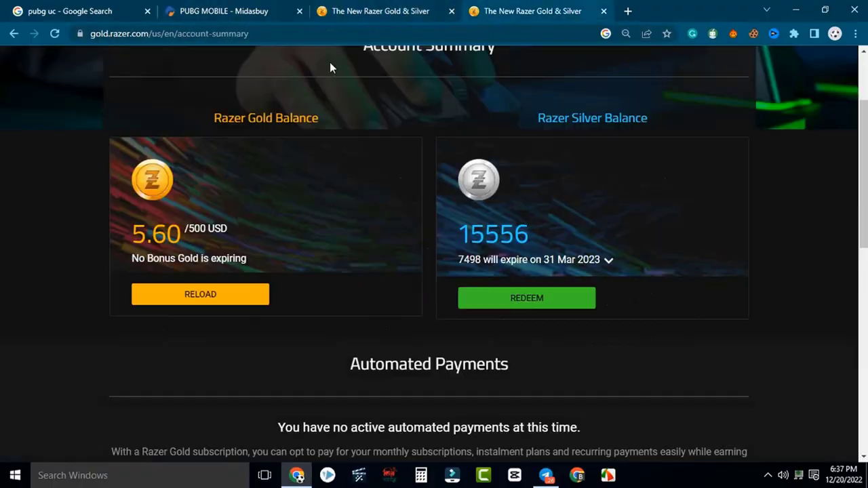
{"action": "left_click", "coordinate": [399, 11]}
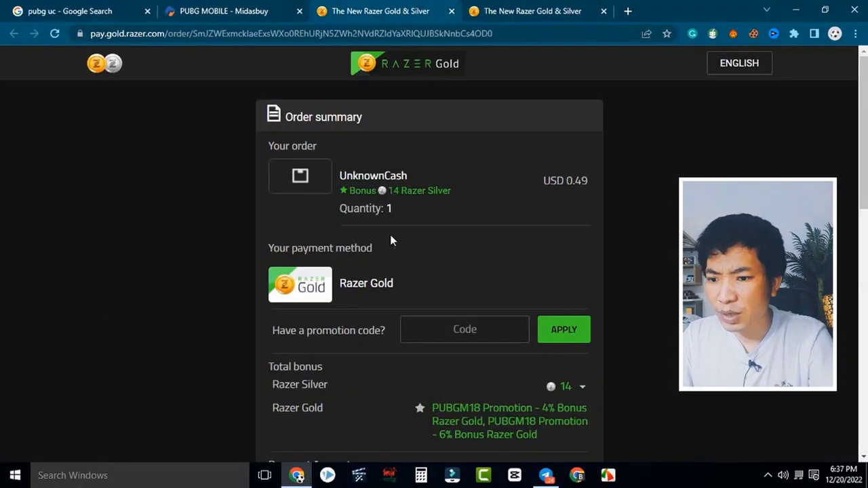
{"action": "left_click_drag", "start_coordinate": [865, 149], "coordinate": [865, 265]}
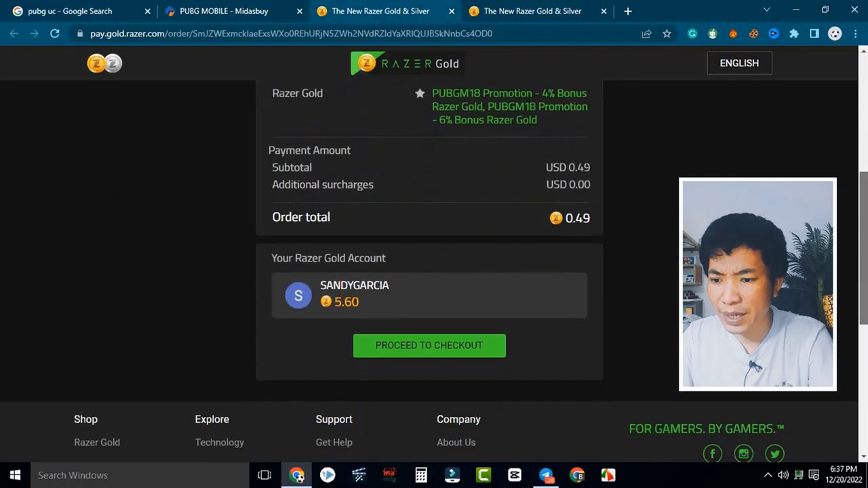
{"action": "left_click", "coordinate": [444, 351]}
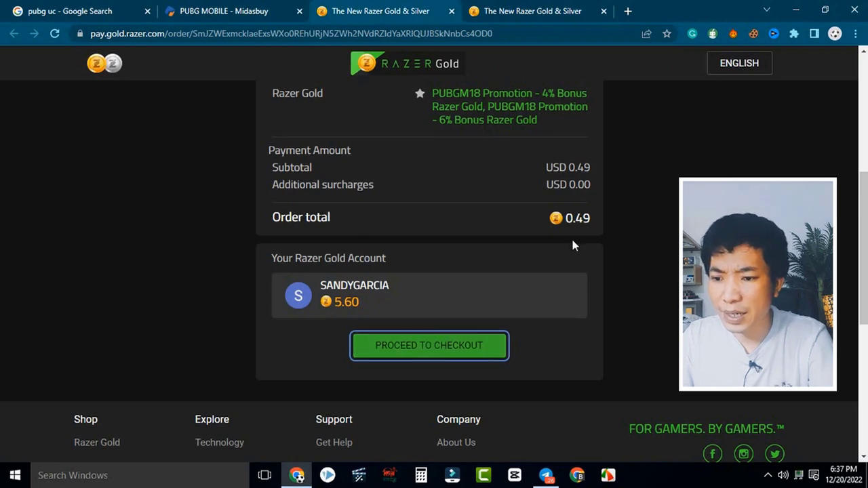
{"action": "left_click", "coordinate": [438, 356]}
{"action": "left_click", "coordinate": [458, 349]}
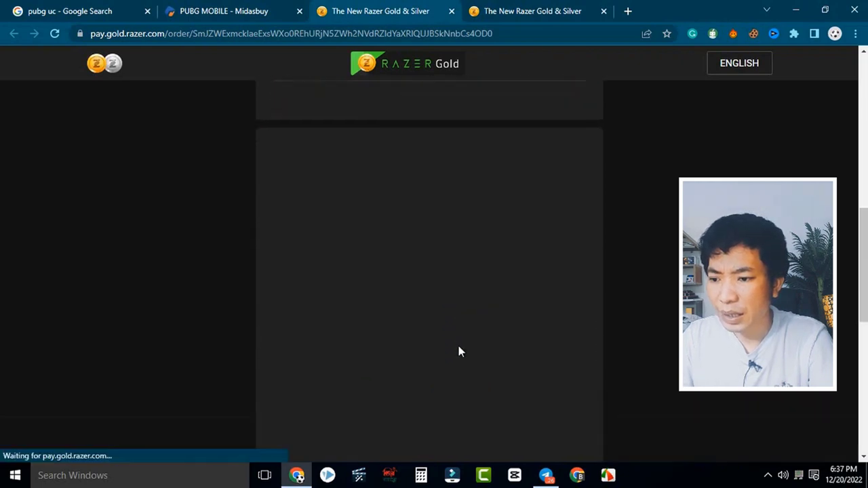
Enter the six-digit SMS verification code in Razer Gold's 2-Step Authentication boxes
{"action": "mouse_move", "coordinate": [863, 238]}
{"action": "left_mouse_down"}
{"action": "mouse_move", "coordinate": [858, 188]}
{"action": "mouse_move", "coordinate": [861, 313]}
{"action": "mouse_move", "coordinate": [847, 206]}
{"action": "mouse_move", "coordinate": [853, 248]}
{"action": "left_mouse_up"}
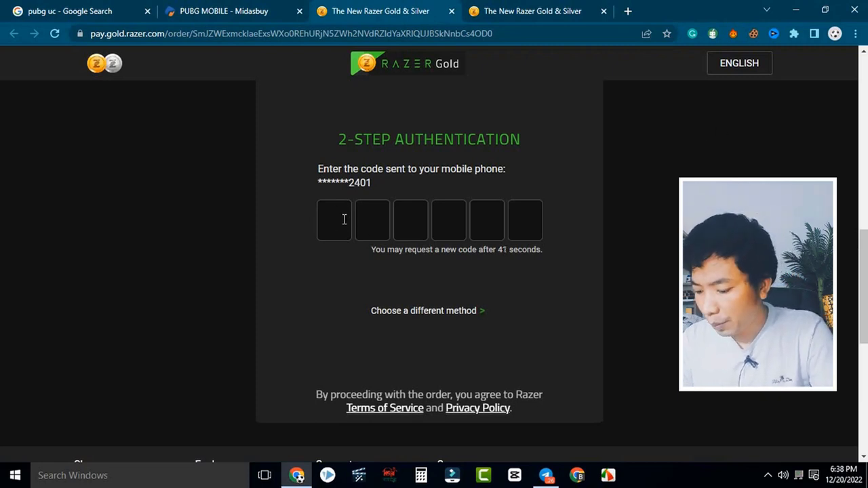
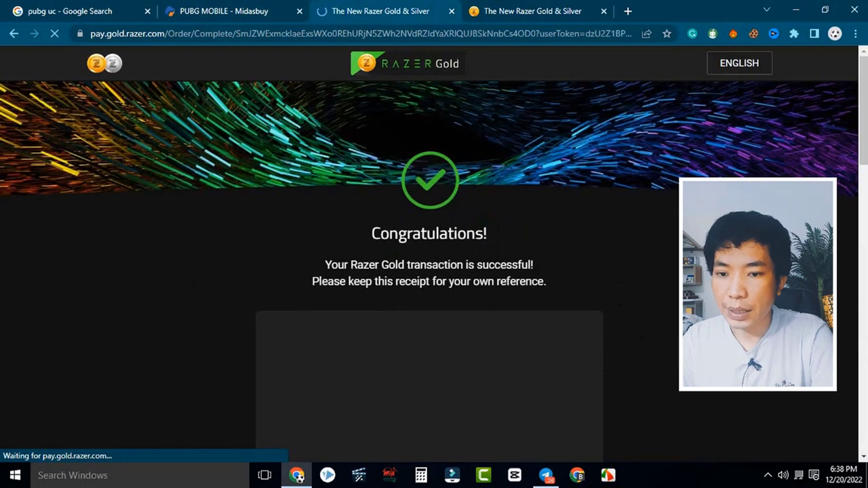
{"action": "left_click_drag", "start_coordinate": [865, 68], "coordinate": [865, 181]}
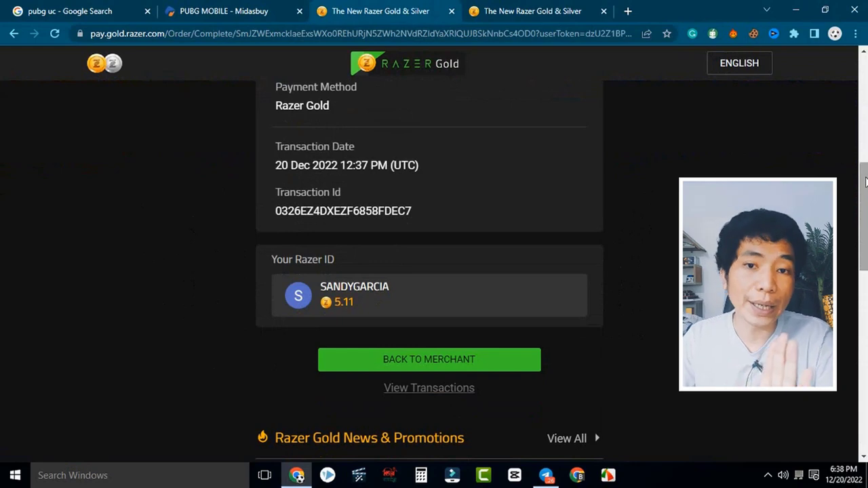